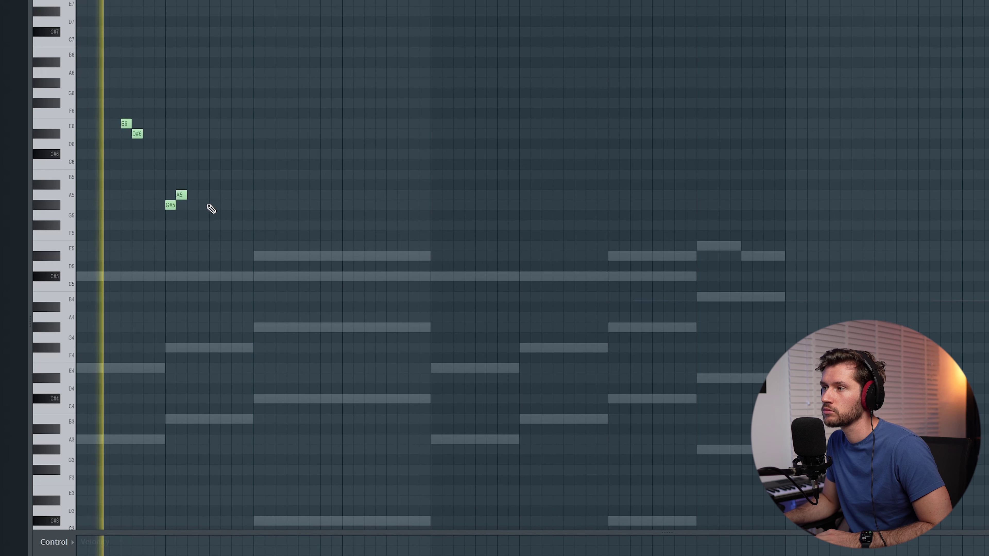
# Extend the melody with another G#5 and A5 pair followed by short B4 and A4 notes, and duplicate the phrase
pyautogui.click(226, 196)
pyautogui.moveTo(235, 190); pyautogui.dragTo(200, 208)
pyautogui.keyDown('ctrl'); pyautogui.click(261, 217); pyautogui.keyUp('ctrl')
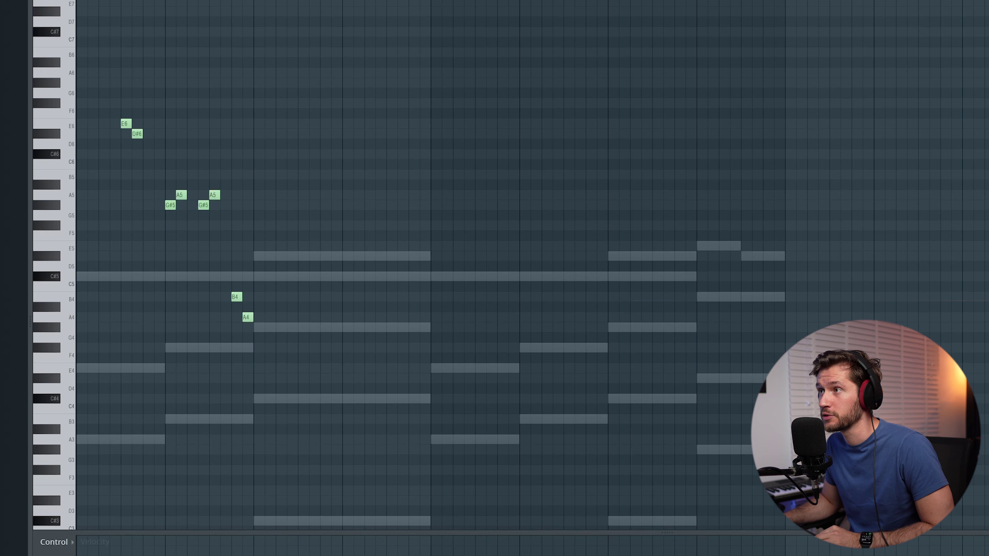
pyautogui.hotkey('ctrl', 'b')
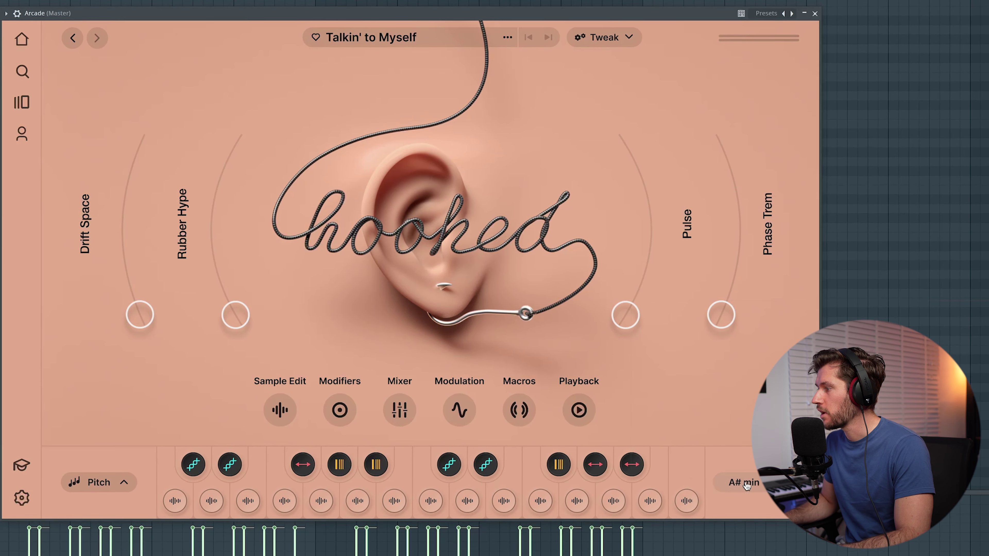
# Set the session key of the Talkin' to Myself vocal kit to C# min
pyautogui.click(739, 480)
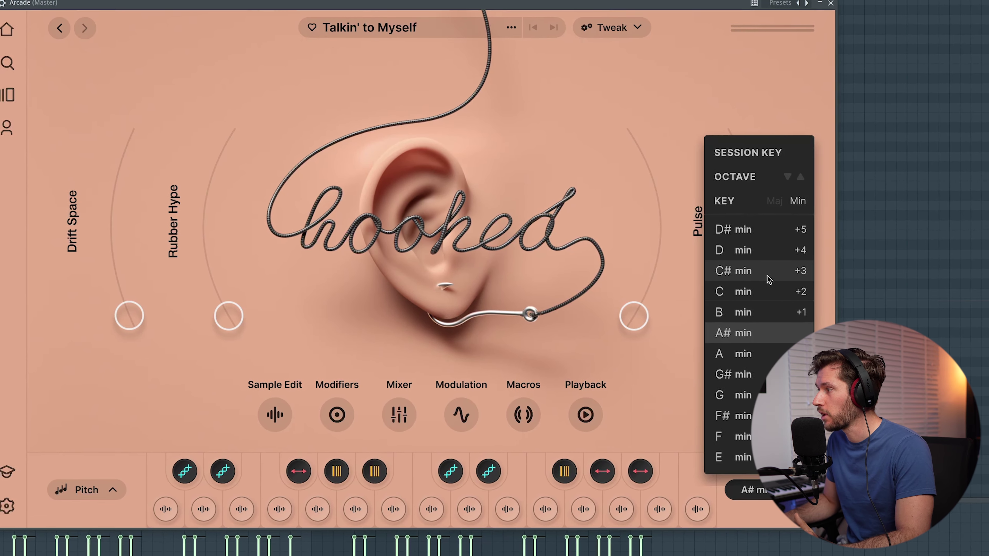
pyautogui.click(757, 271)
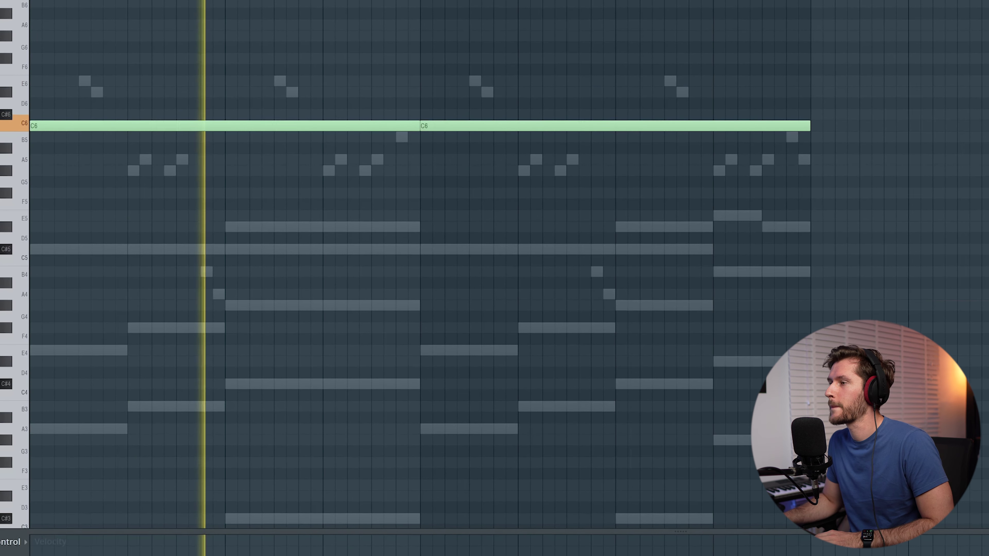
# Route the Piano, Pad and Vocal channels to consecutive mixer tracks starting at track 20
pyautogui.press('F6')
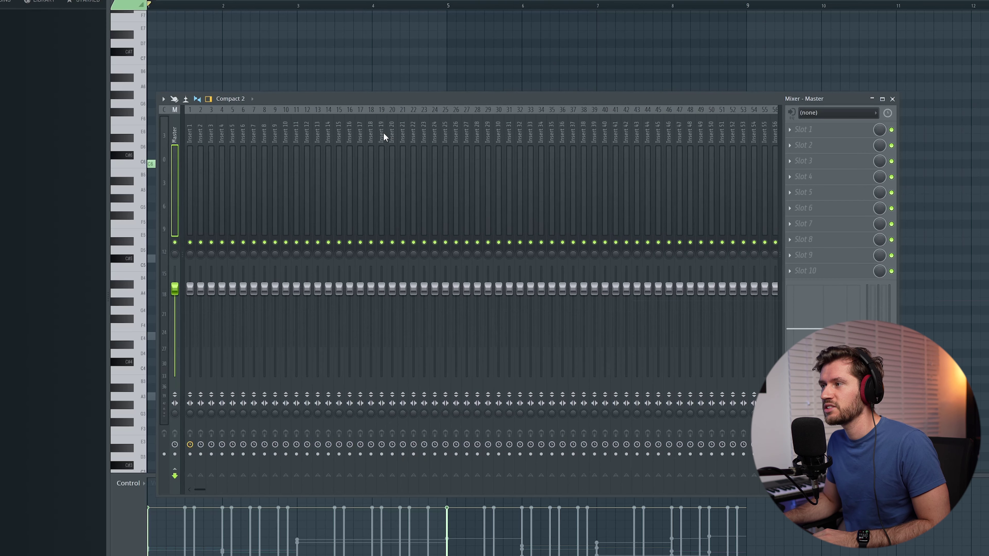
pyautogui.click(392, 132)
pyautogui.rightClick(391, 132)
pyautogui.moveTo(468, 221)
pyautogui.click(529, 231)
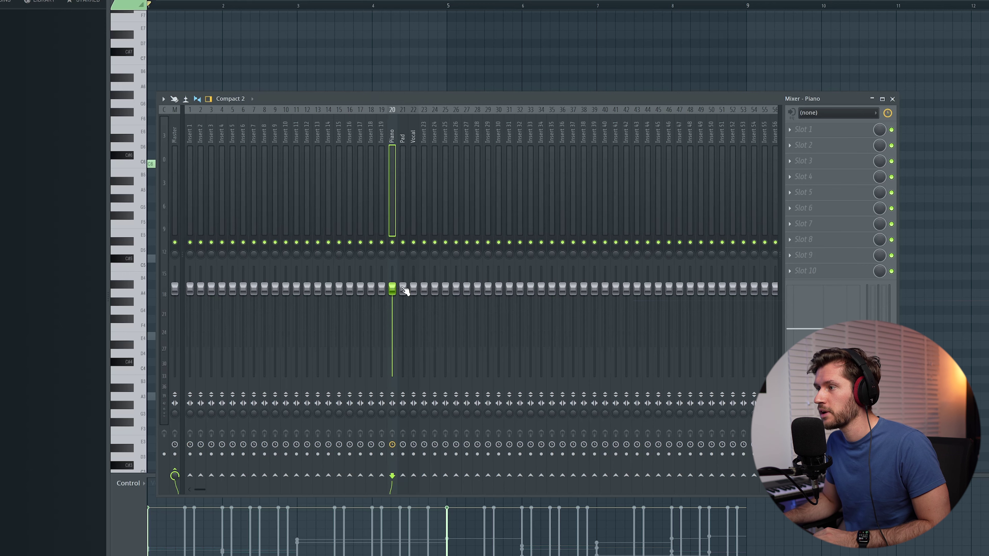
# Add ValhallaVintageVerb to the first effect slot of the Vocal mixer track, with its mix at 48.4%
pyautogui.click(791, 132)
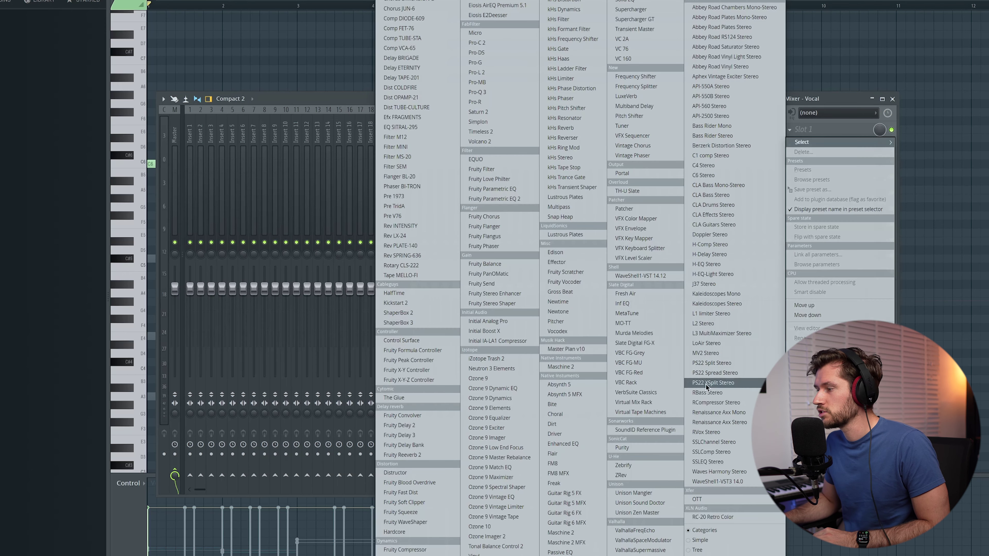
pyautogui.click(640, 555)
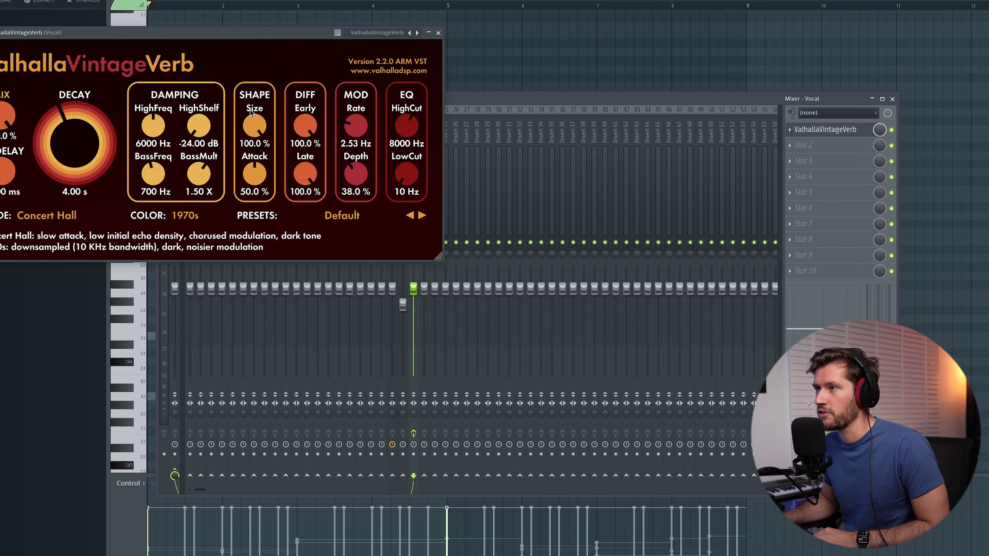
pyautogui.moveTo(168, 32); pyautogui.dragTo(327, 154)
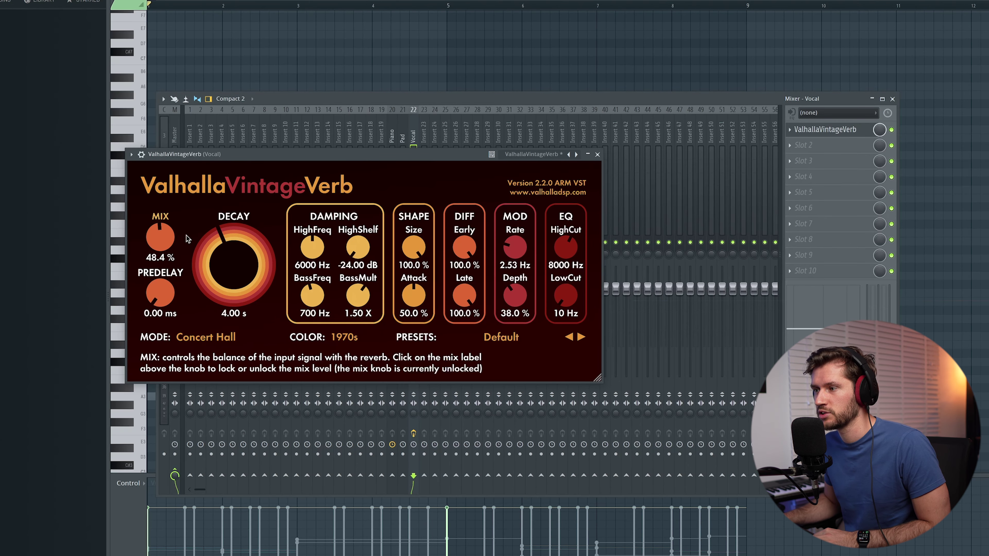
# Play the pattern, close the reverb window and lower the Vocal track's volume fader
pyautogui.press('space')
pyautogui.click(597, 155)
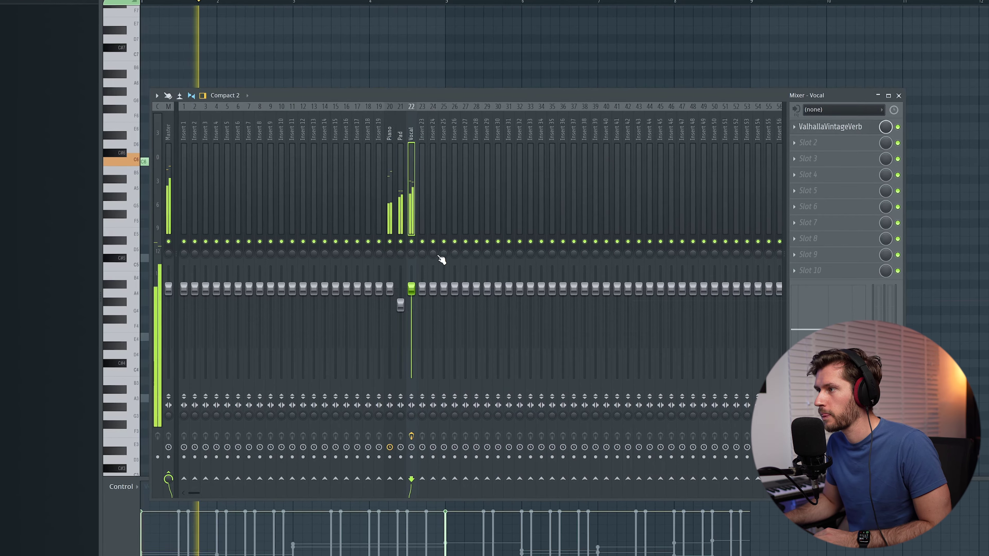
pyautogui.moveTo(411, 288); pyautogui.dragTo(411, 310)
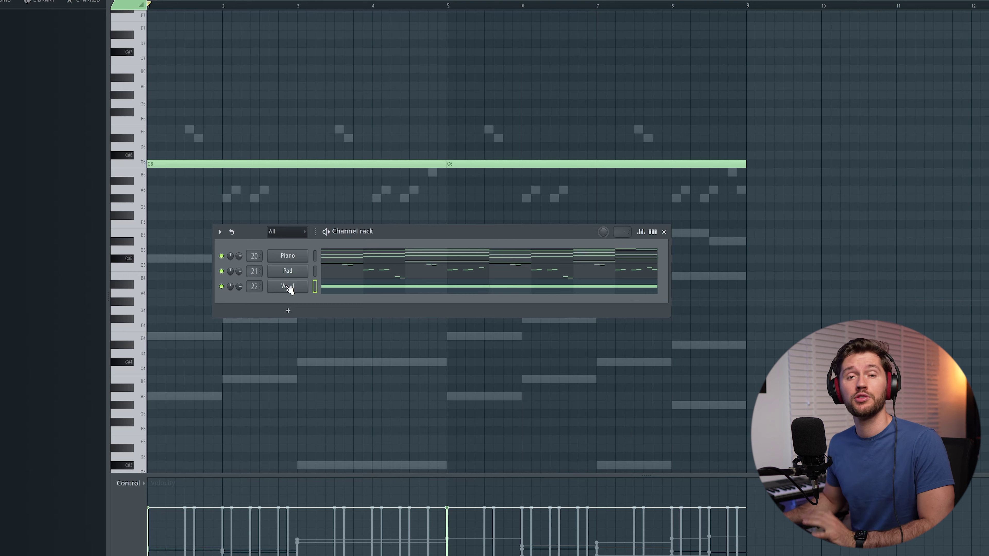
# Clone the Vocal channel and tune the clone's Open Vocal Hoo 01 sample to +12.00
pyautogui.rightClick(289, 289)
pyautogui.click(328, 384)
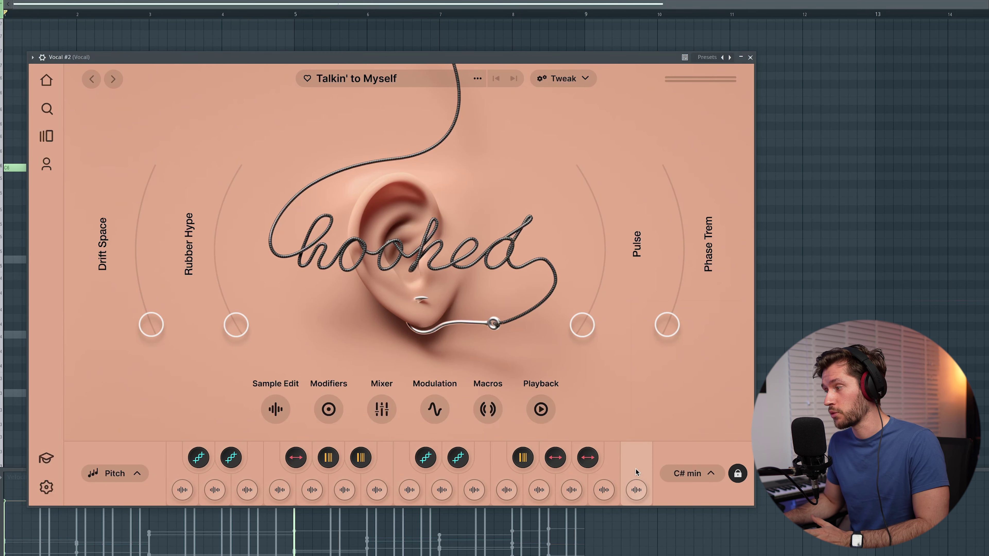
pyautogui.click(636, 435)
pyautogui.click(703, 415)
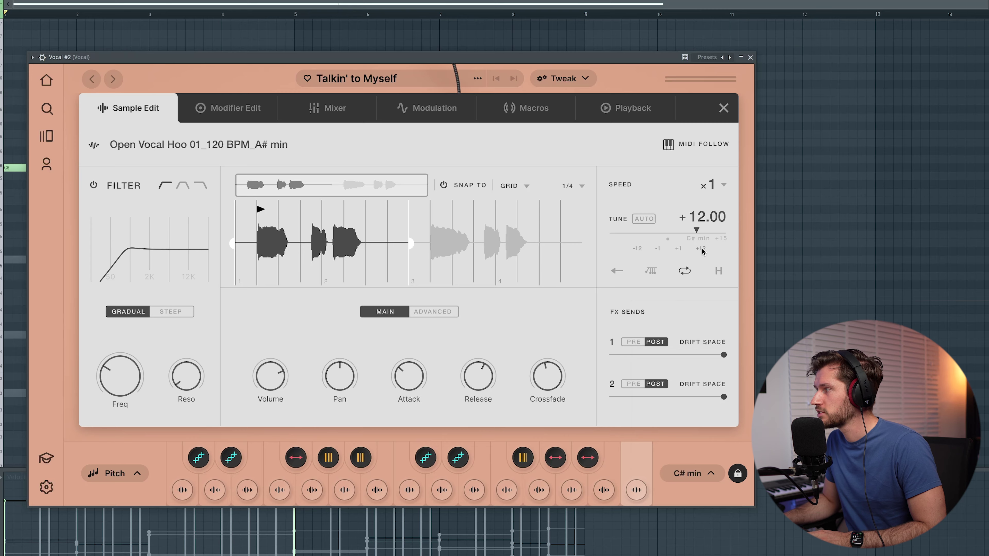
pyautogui.click(750, 58)
# Mute the original Vocal channel and listen to the Vocal #2 clone in the pattern
pyautogui.click(317, 310)
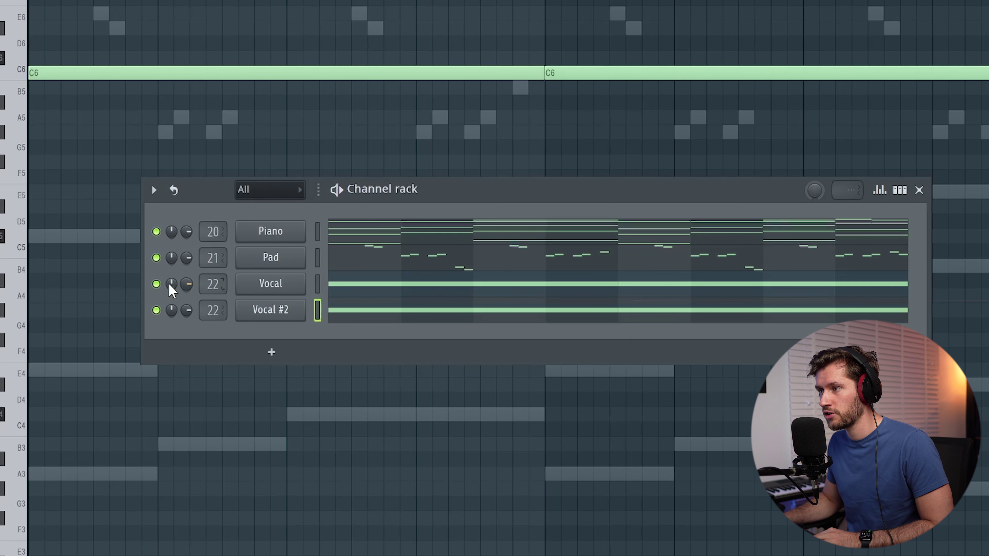
pyautogui.click(156, 284)
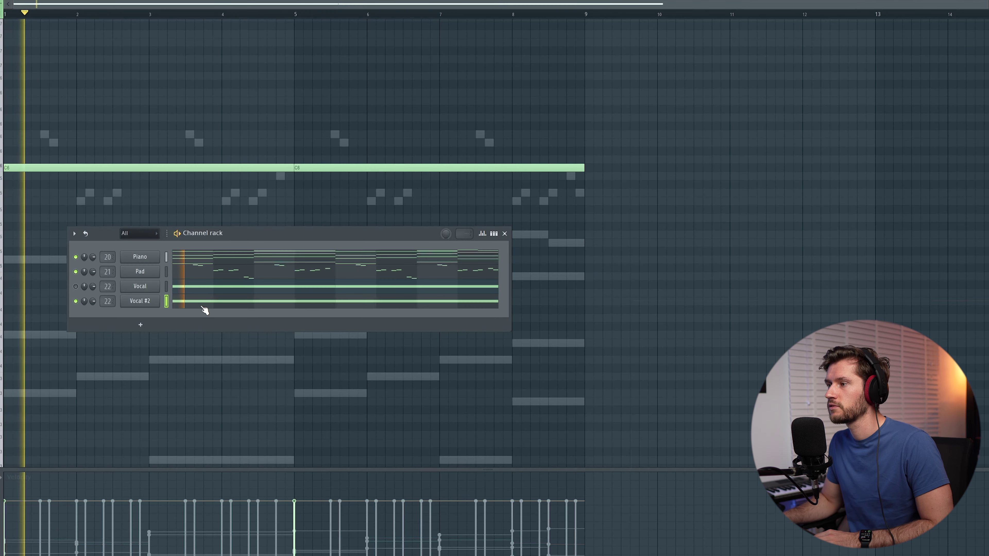
pyautogui.click(175, 306)
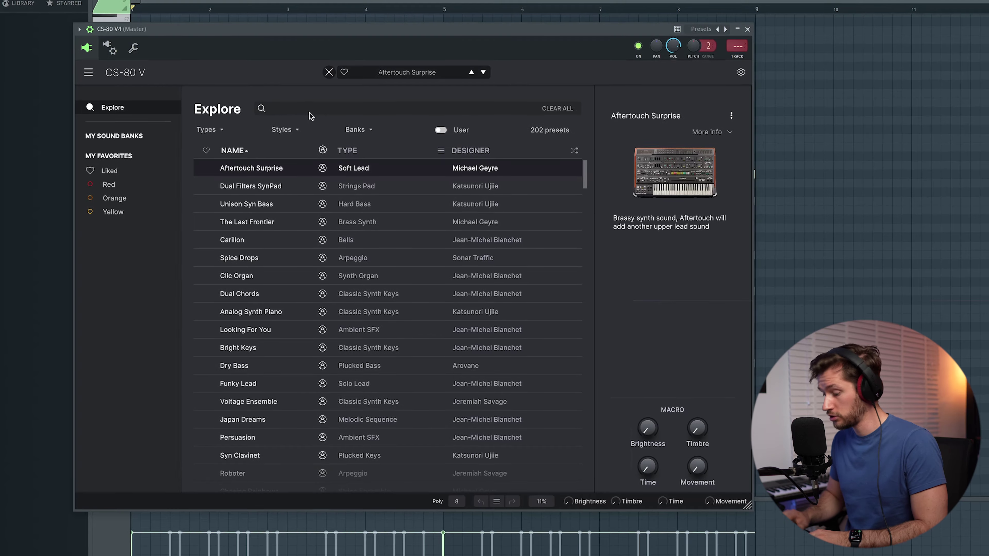
# Search the CS-80 V presets for "key" and select the CS-80 V channel
pyautogui.click(310, 111)
pyautogui.write('key')
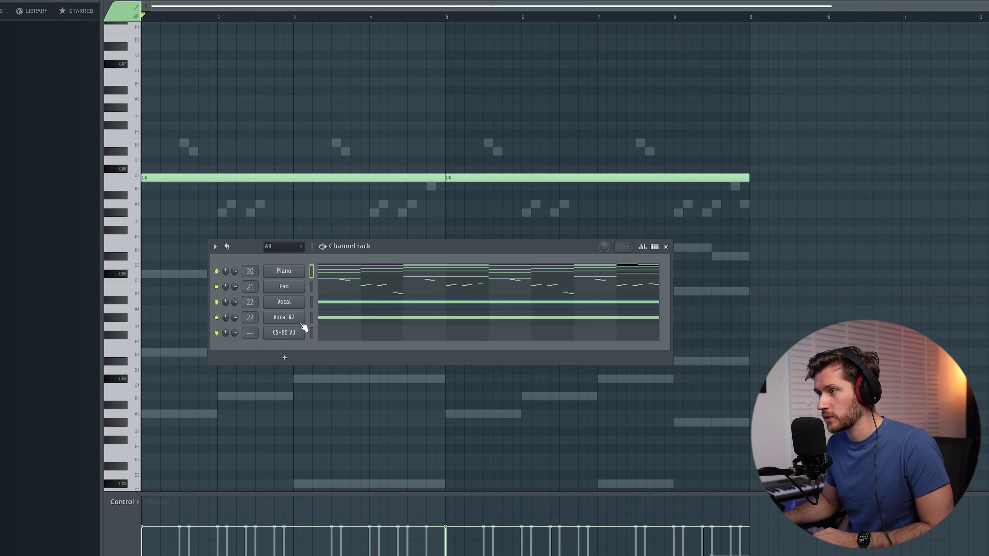
pyautogui.click(311, 333)
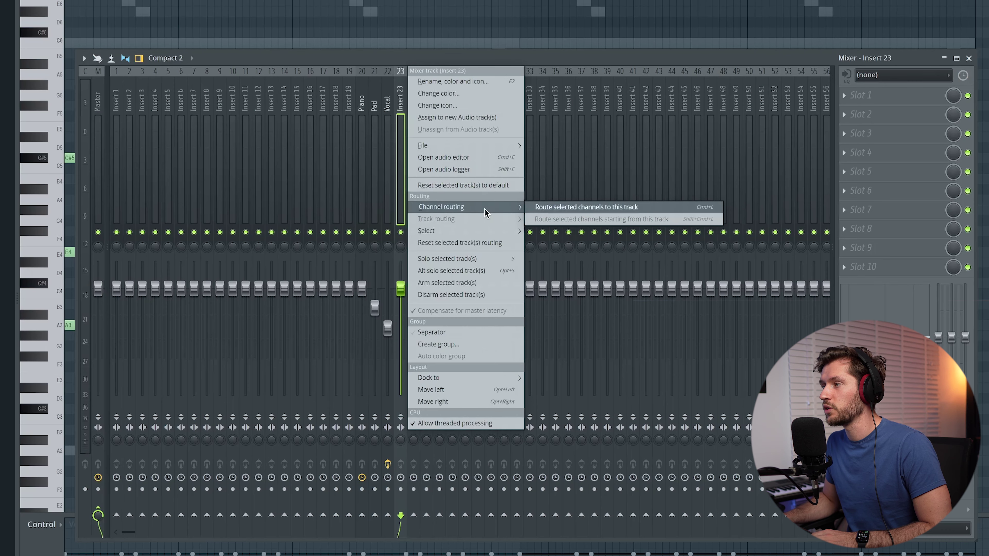
# Route the Indie channel to mixer track 23 and add ValhallaVintageVerb in Room mode with 19.3% mix and an adjusted decay
pyautogui.click(607, 207)
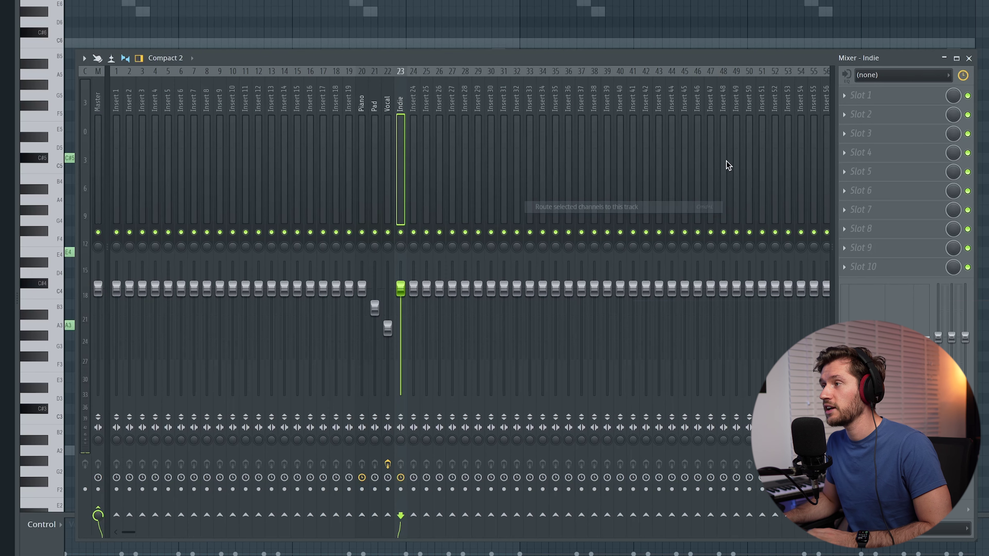
pyautogui.click(882, 97)
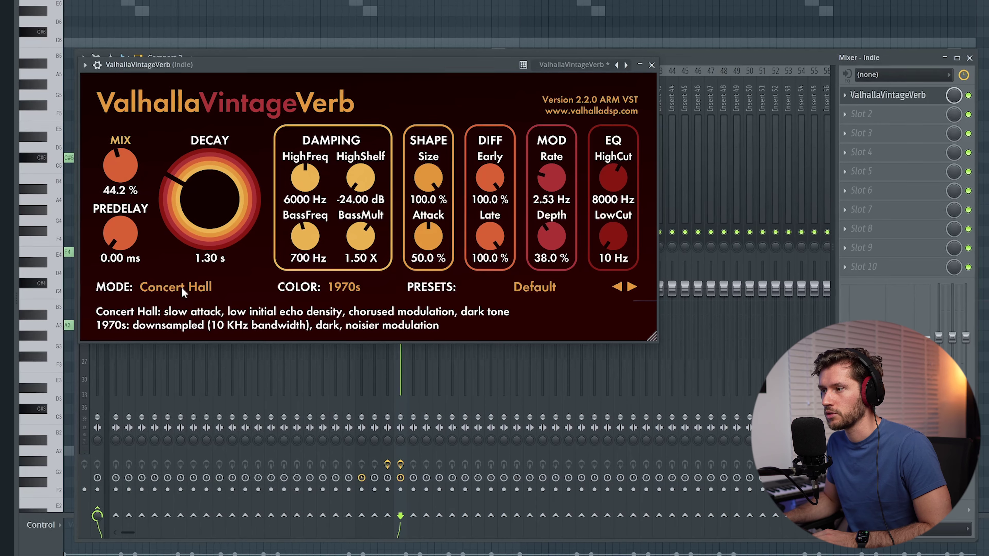
pyautogui.click(183, 289)
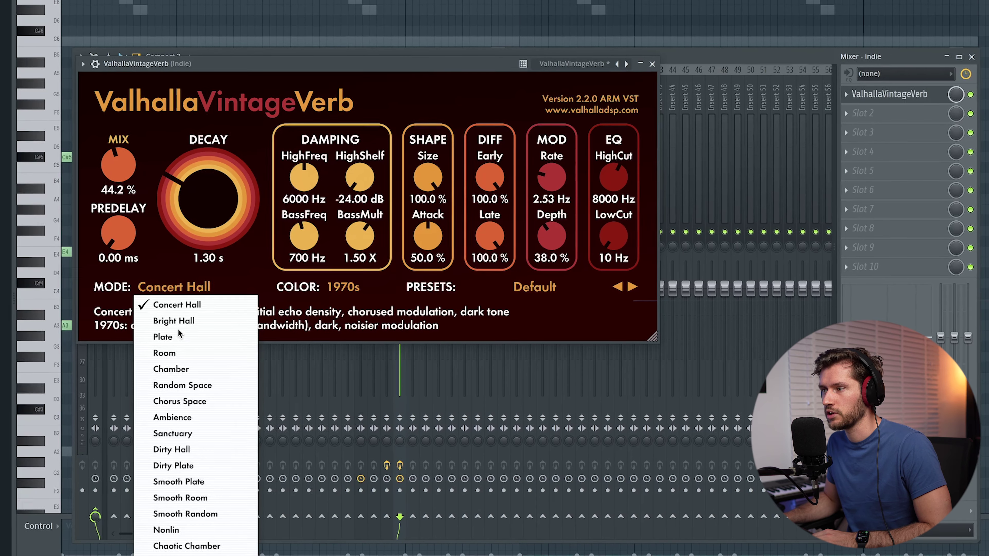
pyautogui.click(161, 411)
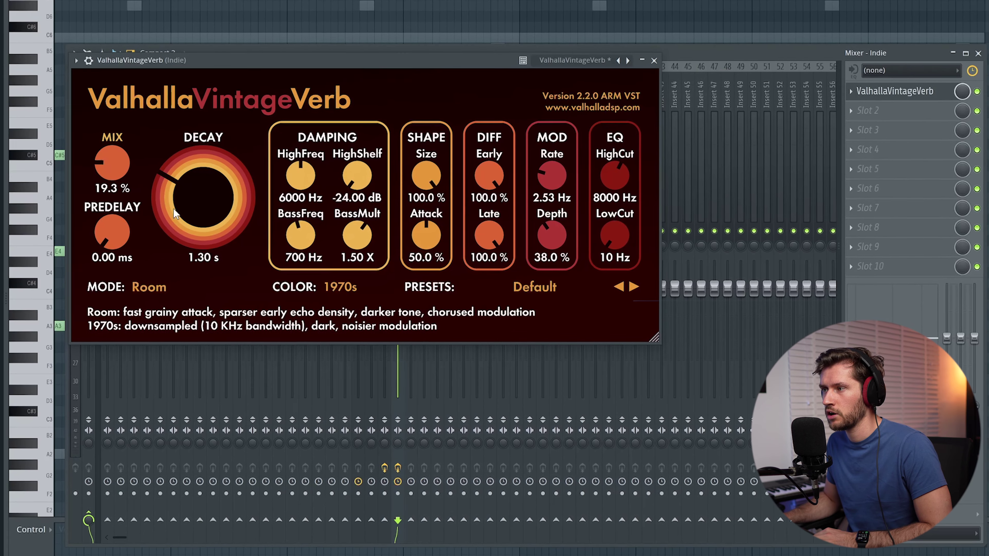
pyautogui.moveTo(174, 214); pyautogui.dragTo(133, 181)
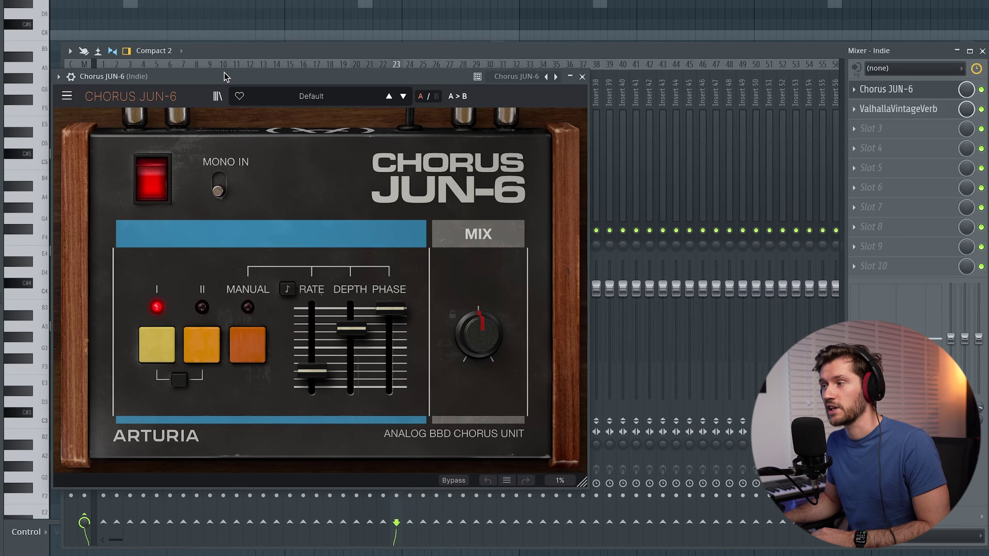
# Load the Stereo Trills preset in the Indie track's Chorus JUN-6 and adjust its mix amount
pyautogui.moveTo(226, 77); pyautogui.dragTo(254, 88)
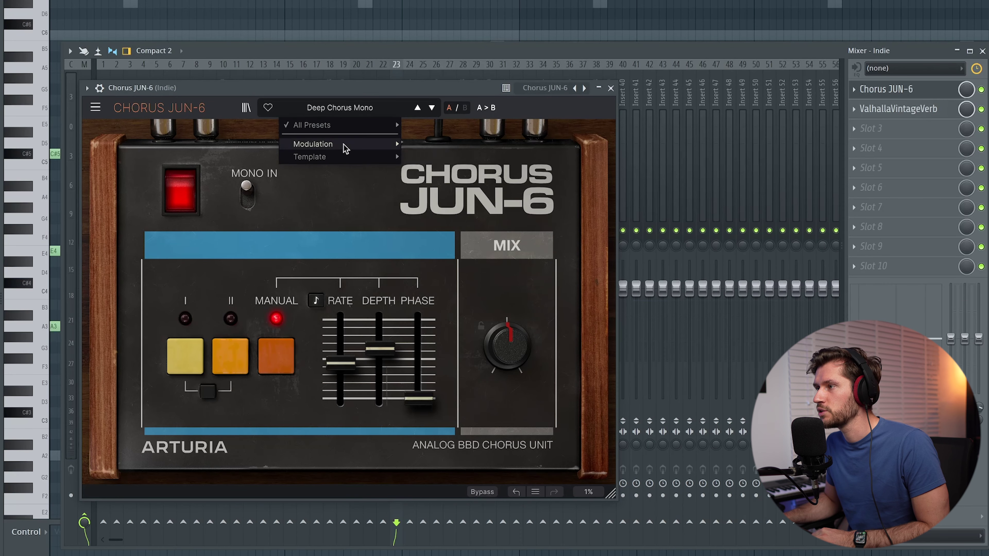
pyautogui.moveTo(345, 148)
pyautogui.click(451, 272)
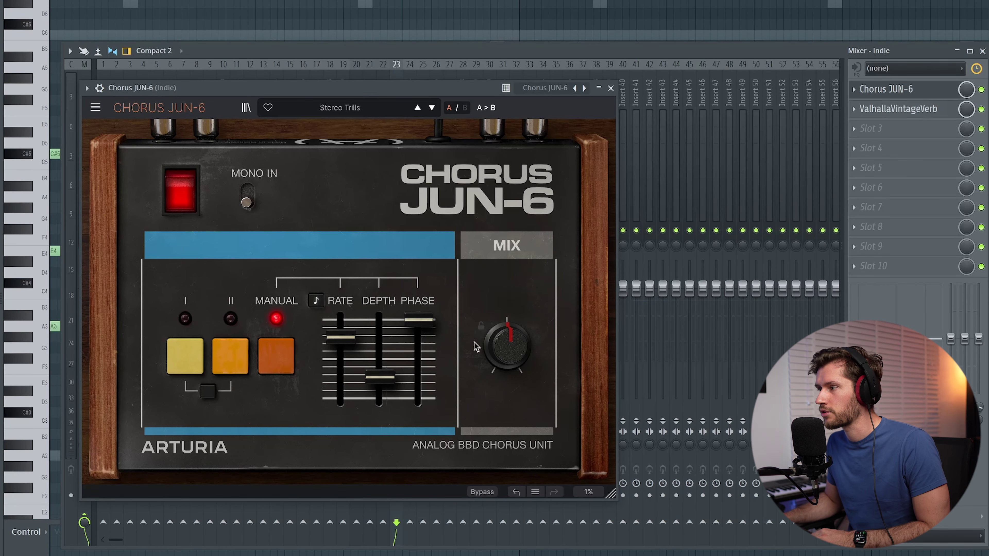
pyautogui.moveTo(509, 339); pyautogui.dragTo(510, 356)
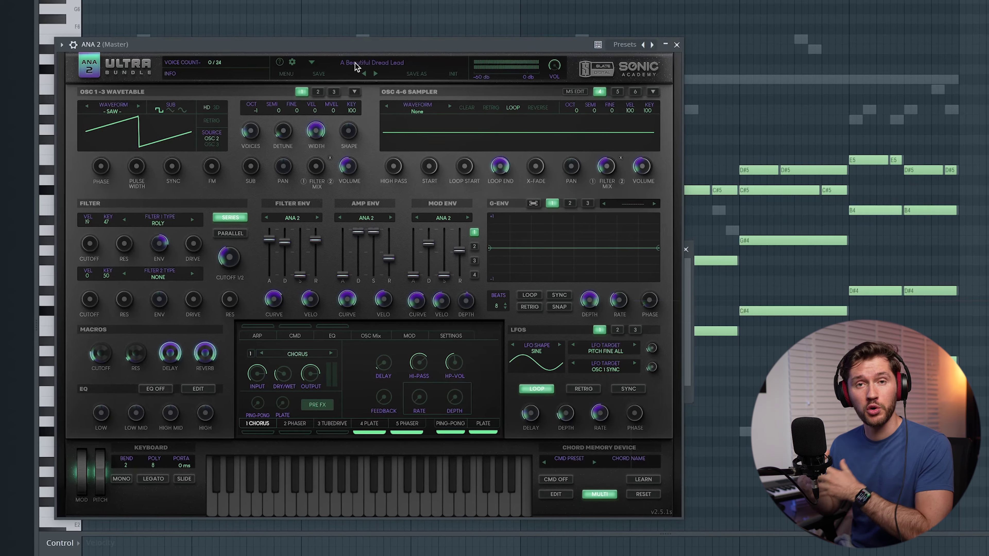
# Open the preset selection in ANA 2 and duplicate the A4, B4 and C#4 bass notes directly after the originals
pyautogui.click(355, 63)
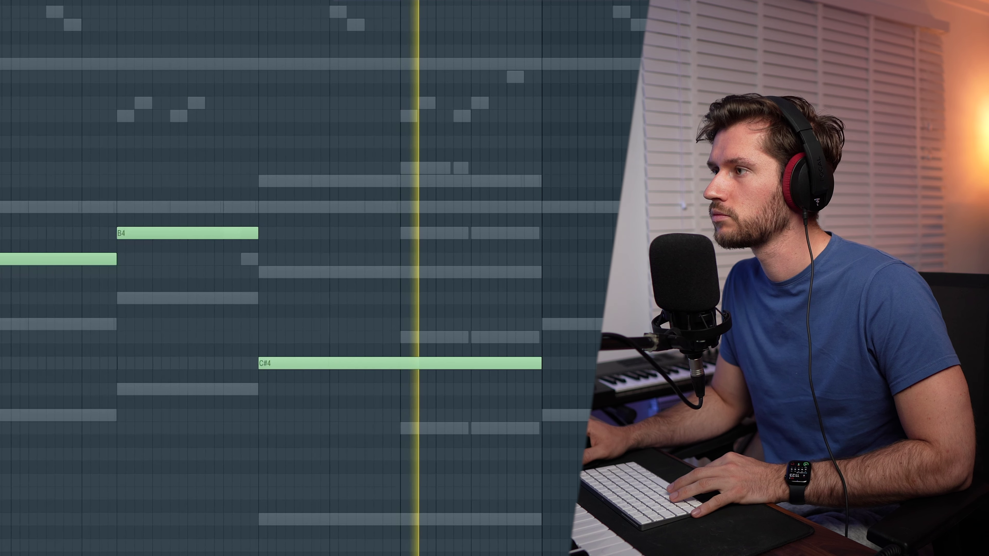
pyautogui.moveTo(755, 137); pyautogui.dragTo(210, 400)
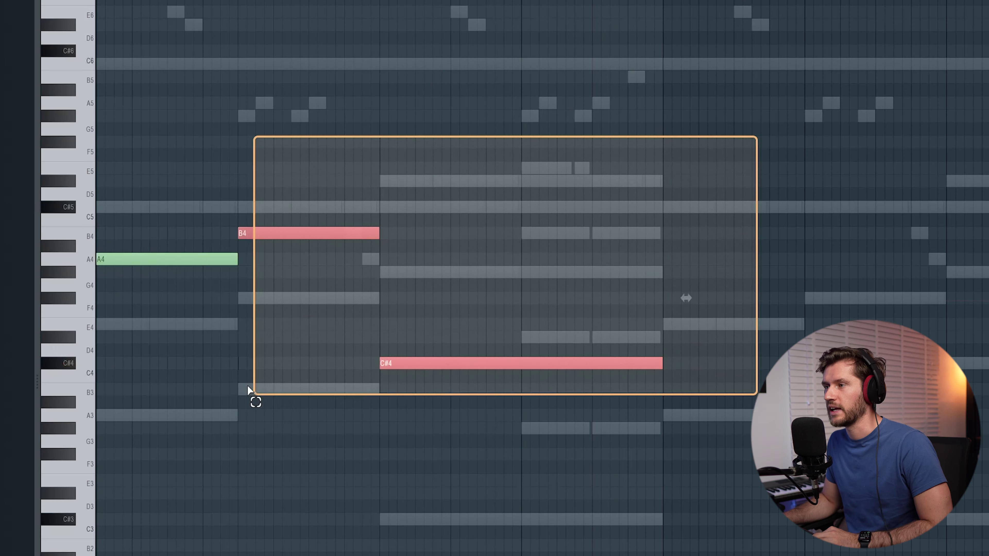
pyautogui.hotkey('ctrl', 'b')
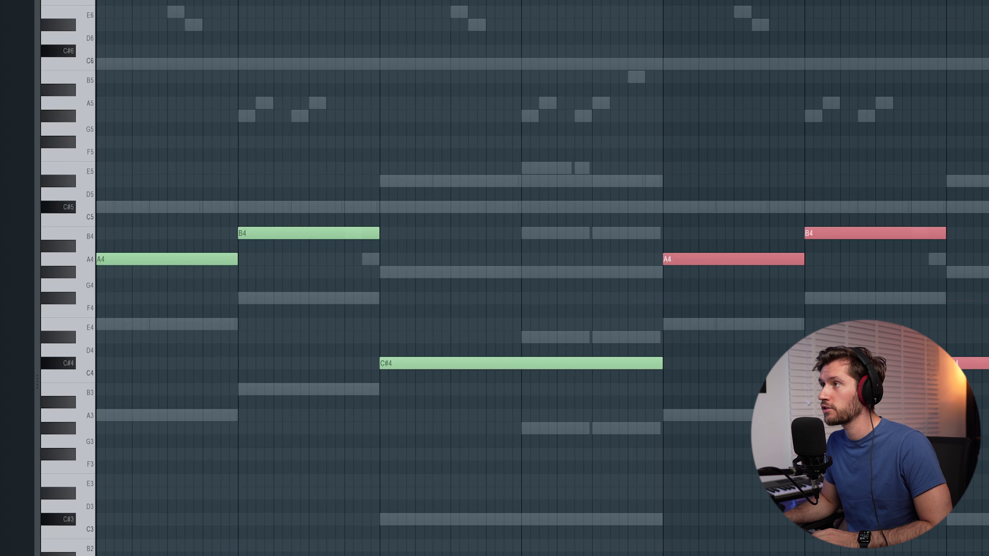
# Rename the ANA 2 channel as Bass and route it to mixer track 24
pyautogui.press('F6')
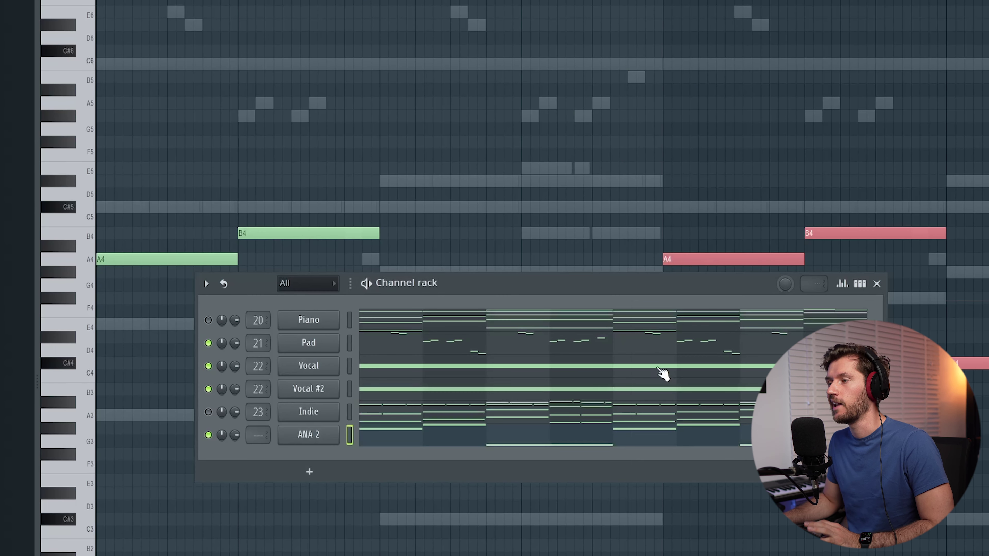
pyautogui.rightClick(338, 432)
pyautogui.click(387, 467)
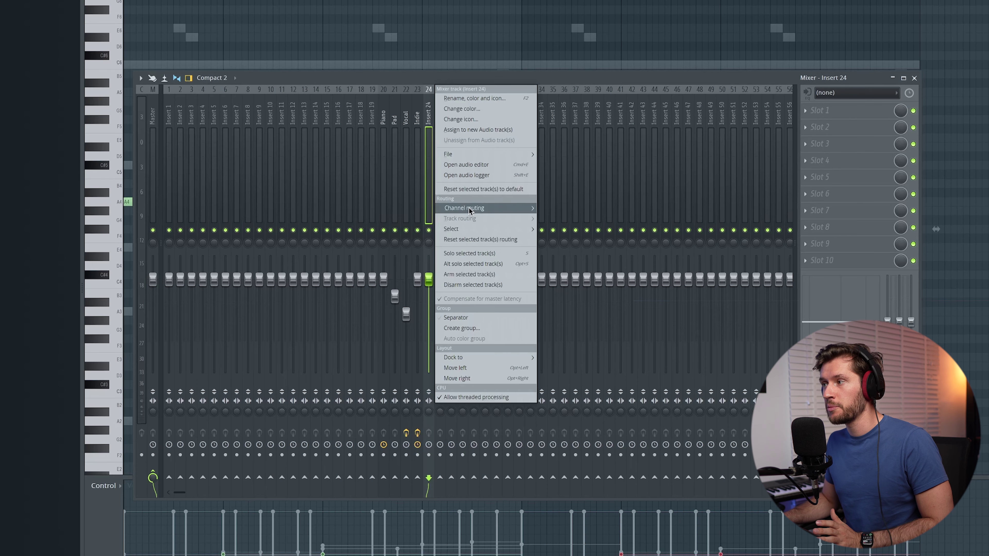
pyautogui.moveTo(468, 207)
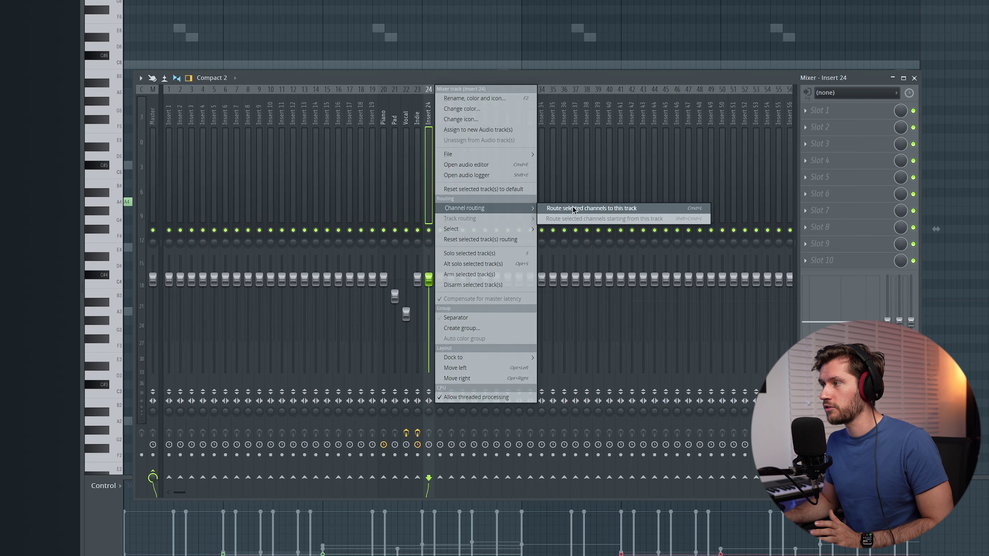
pyautogui.click(572, 207)
# Load Pro-Q 3 on the Bass mixer track and add an EQ band with a High Cut shape
pyautogui.click(814, 117)
pyautogui.moveTo(818, 123)
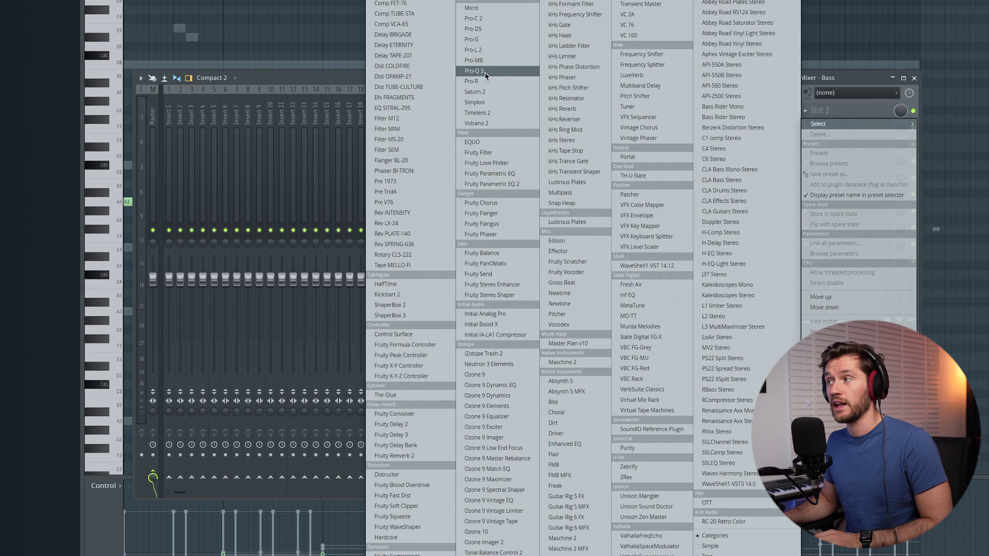
pyautogui.click(487, 73)
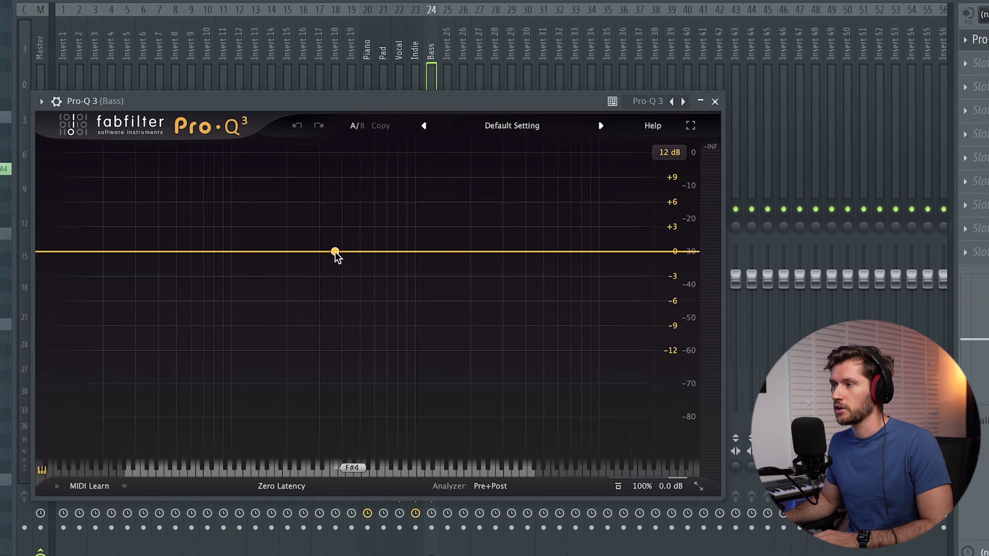
pyautogui.click(335, 252)
pyautogui.rightClick(335, 252)
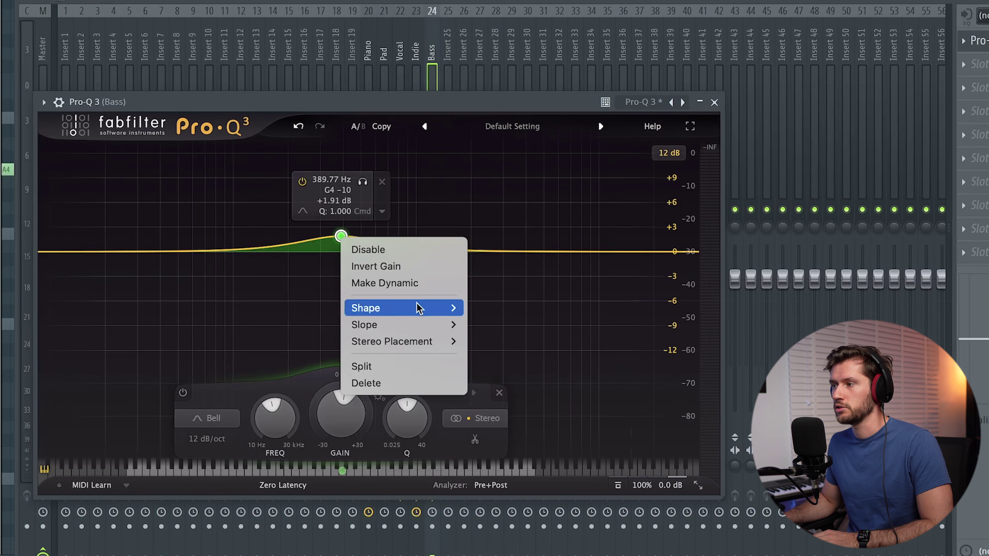
pyautogui.moveTo(420, 307)
pyautogui.click(504, 373)
# Set the bass high cut's slope to 30 dB/oct and fine-tune its cutoff frequency during playback
pyautogui.keyDown('alt'); pyautogui.keyDown('shift'); pyautogui.click(345, 255); pyautogui.keyUp('shift'); pyautogui.keyUp('alt')
pyautogui.keyDown('alt'); pyautogui.keyDown('shift'); pyautogui.click(345, 256); pyautogui.keyUp('shift'); pyautogui.keyUp('alt')
pyautogui.keyDown('alt'); pyautogui.keyDown('shift'); pyautogui.click(345, 255); pyautogui.keyUp('shift'); pyautogui.keyUp('alt')
pyautogui.moveTo(349, 252); pyautogui.dragTo(419, 252)
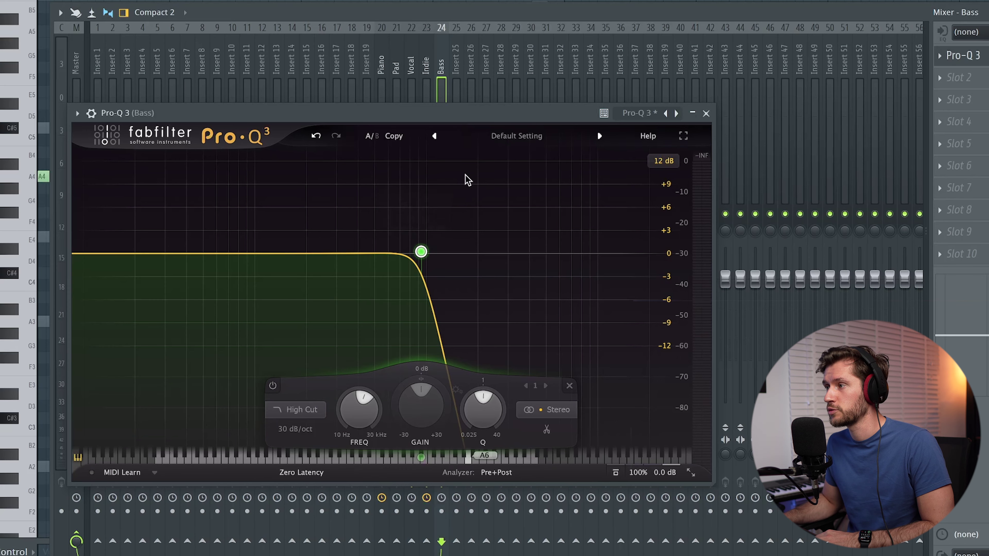
pyautogui.press('space')
pyautogui.moveTo(422, 254); pyautogui.dragTo(418, 258)
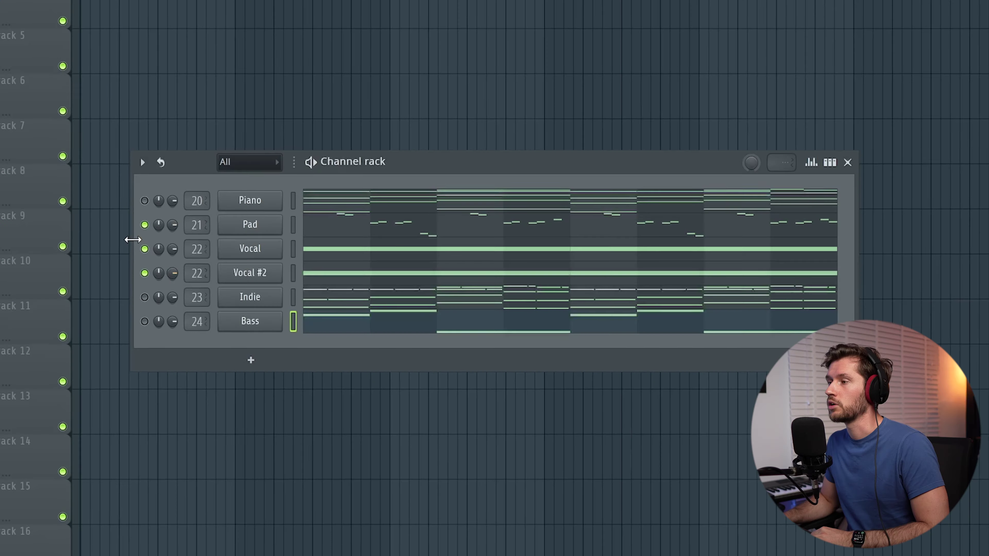
# Mute the Pad, Vocal and Vocal #2 channels and unmute the Indie channel
pyautogui.click(142, 225)
pyautogui.click(143, 249)
pyautogui.click(142, 273)
pyautogui.click(143, 298)
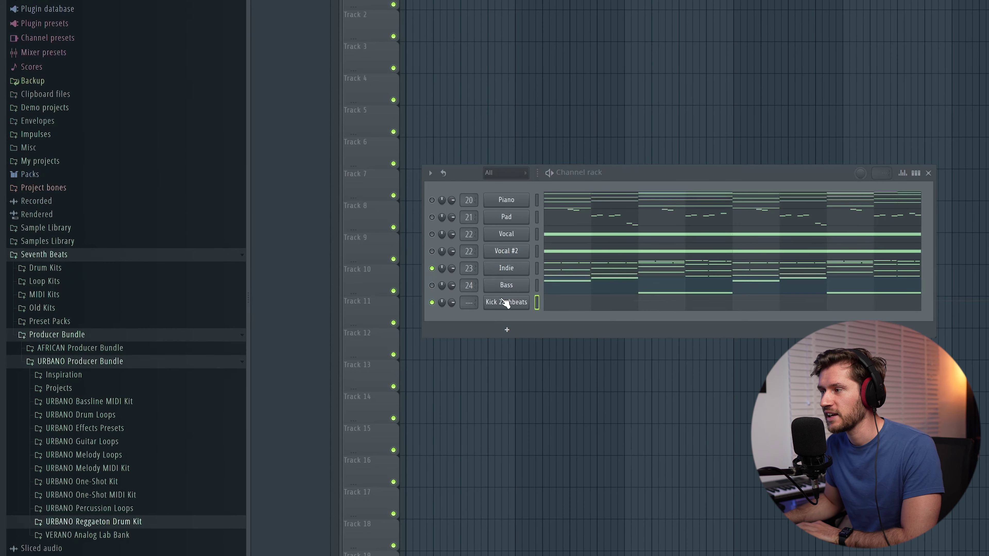
# Open the Kick 2 channel's sampler settings and return to the channel rack
pyautogui.click(505, 302)
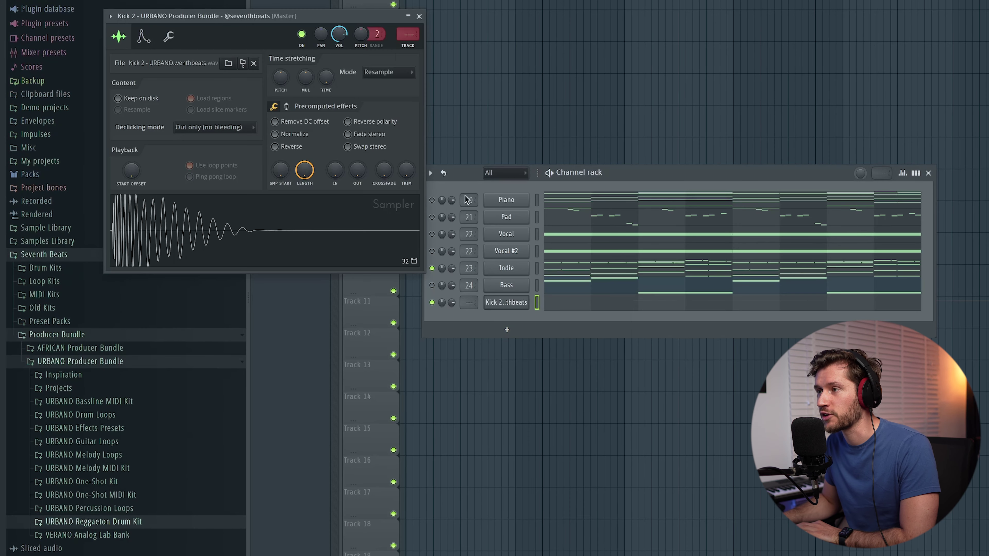
pyautogui.press('F6')
pyautogui.press('F6')
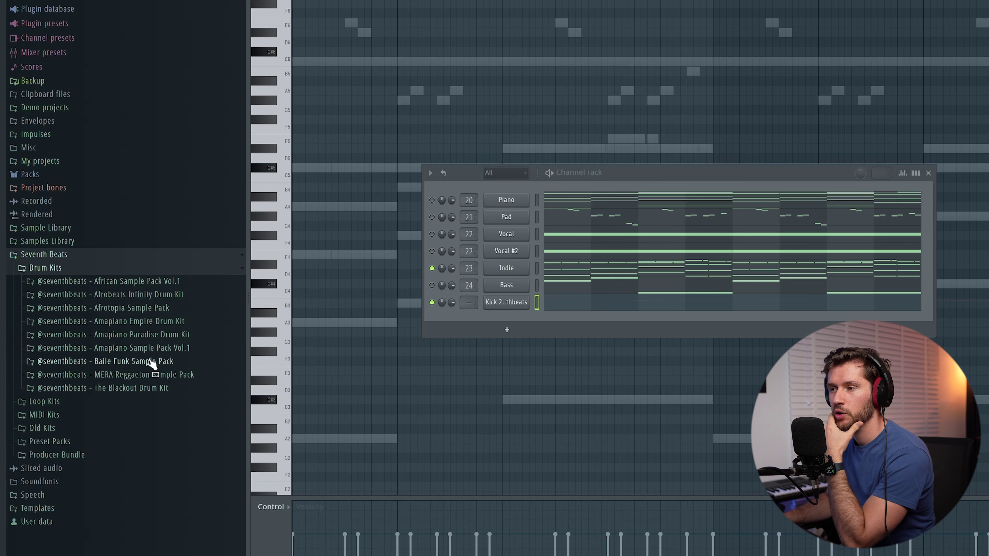
# Add the Rim 5 sample from The Blackout Drum Kit's Rims folder to the channel rack as a new channel
pyautogui.click(152, 387)
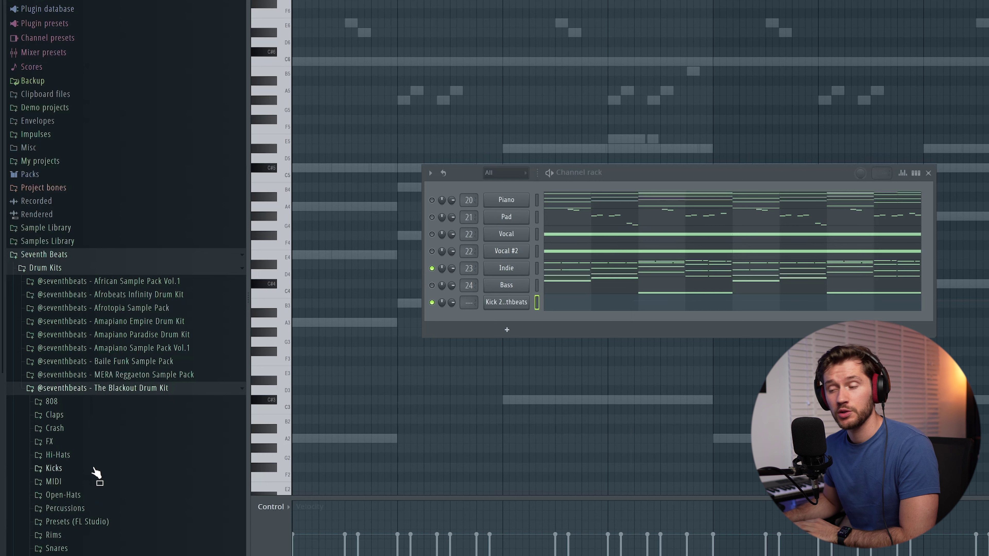
pyautogui.click(74, 537)
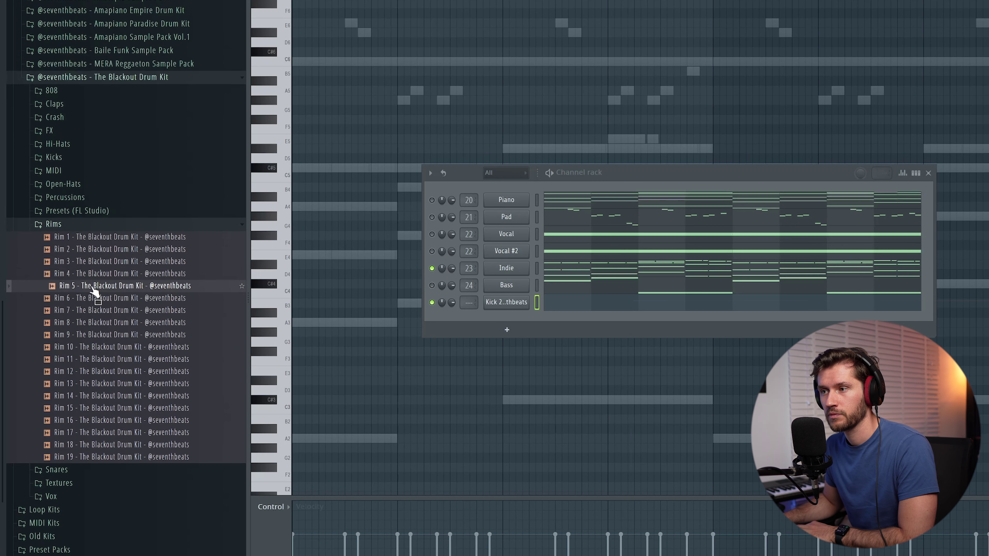
pyautogui.moveTo(516, 324); pyautogui.dragTo(508, 335)
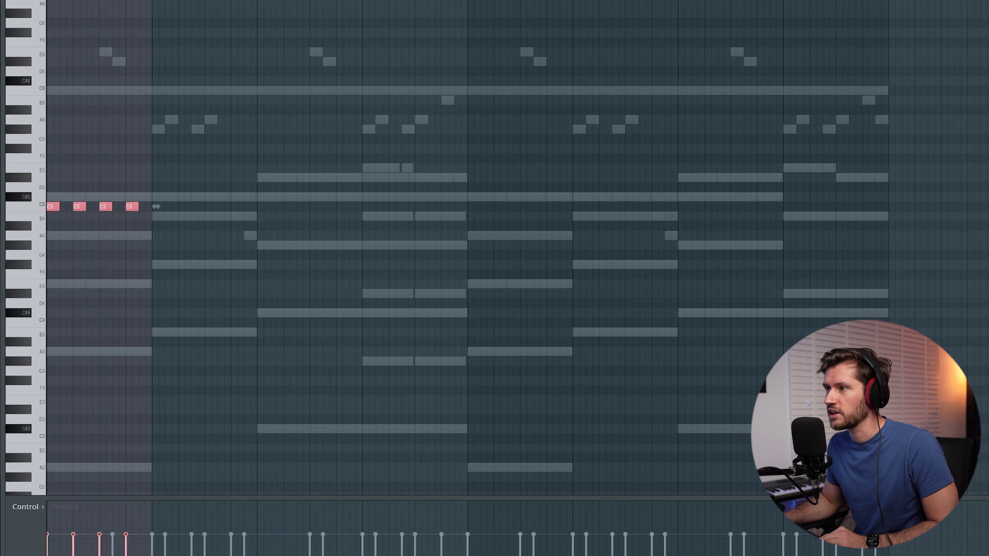
# Duplicate the first bar's four C5 kick notes across the eight-bar pattern
pyautogui.hotkey('ctrl', 'b')
pyautogui.hotkey('ctrl', 'b')
pyautogui.hotkey('ctrl', 'b')
pyautogui.hotkey('ctrl', 'b')
pyautogui.hotkey('ctrl', 'b')
pyautogui.hotkey('ctrl', 'b')
pyautogui.hotkey('ctrl', 'b')
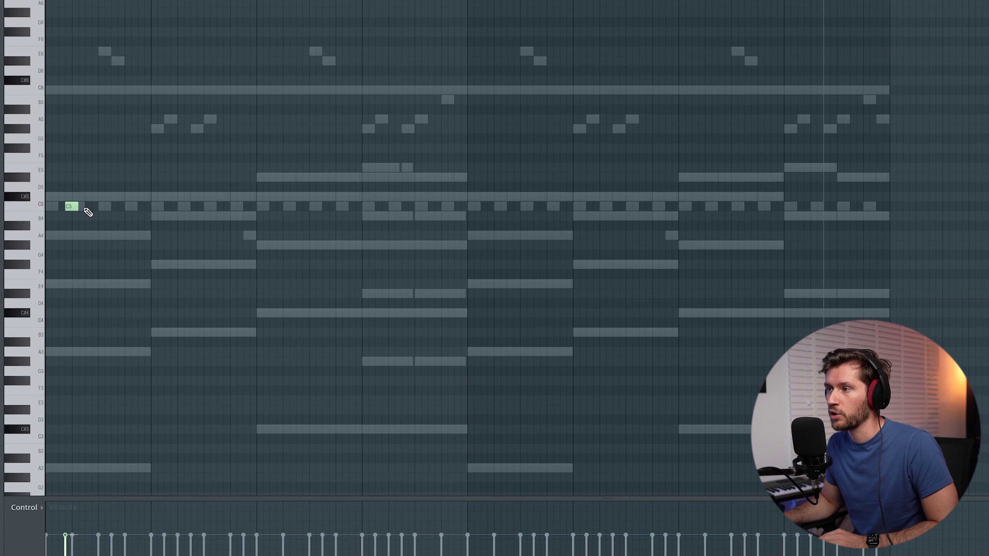
# Complete the first bar of syncopated C5 rim notes and duplicate it across the eight-bar pattern
pyautogui.click(86, 207)
pyautogui.click(121, 207)
pyautogui.hotkey('ctrl', 'a')
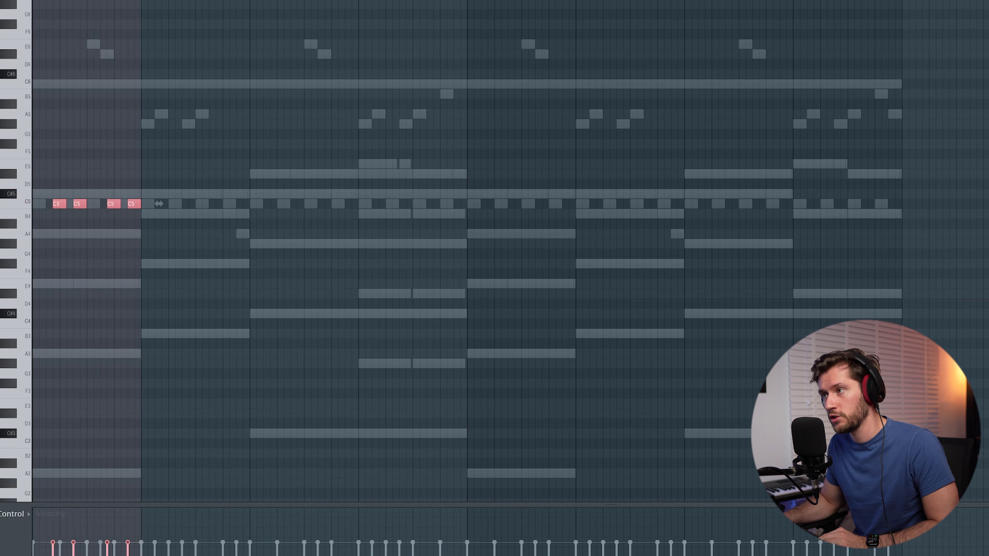
pyautogui.hotkey('ctrl', 'b')
pyautogui.hotkey('ctrl', 'b')
pyautogui.hotkey('ctrl', 'b')
pyautogui.hotkey('ctrl', 'b')
pyautogui.hotkey('ctrl', 'b')
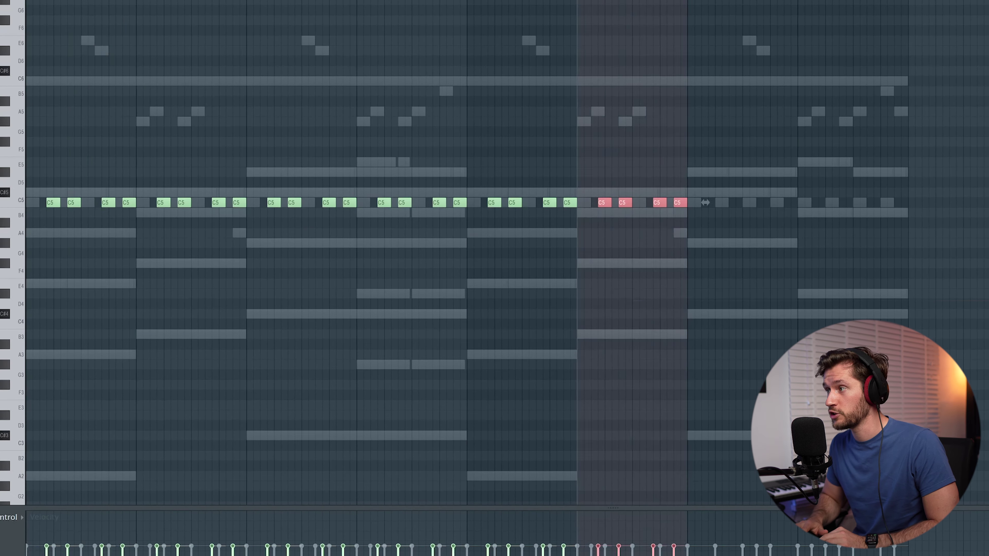
pyautogui.hotkey('ctrl', 'b')
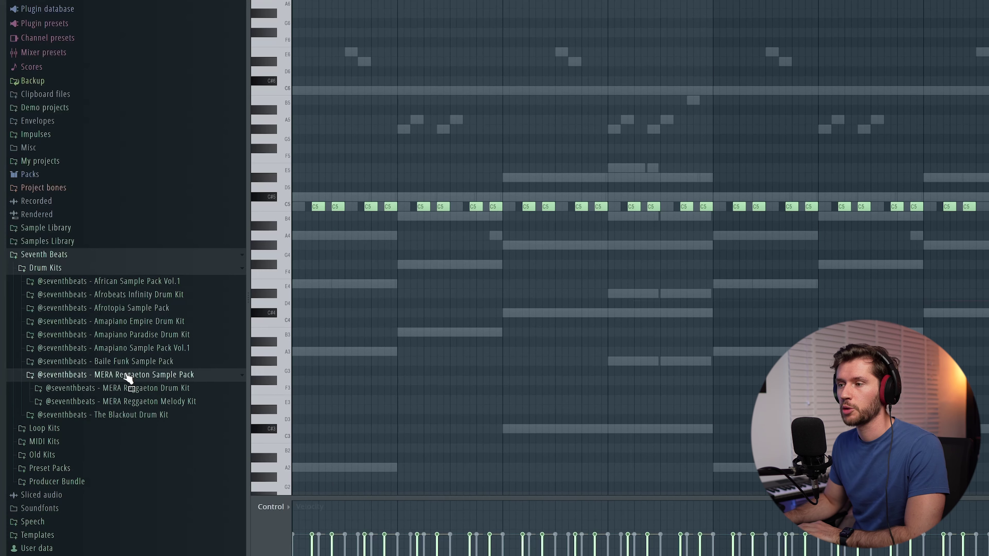
# Add Percussion 6 from the MERA Reggaeton Drum Kit as a new channel and play the pattern
pyautogui.click(149, 390)
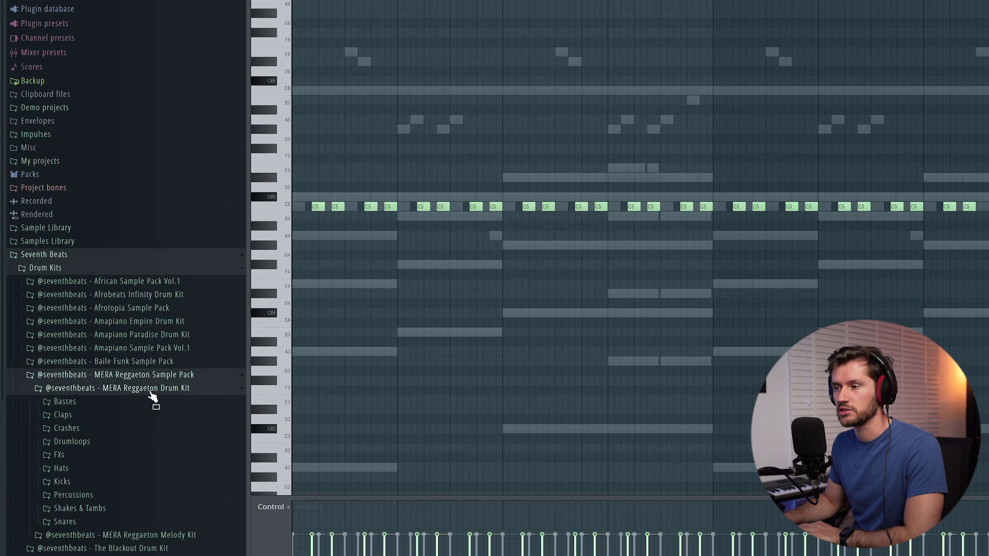
pyautogui.click(74, 448)
pyautogui.moveTo(148, 403); pyautogui.dragTo(502, 336)
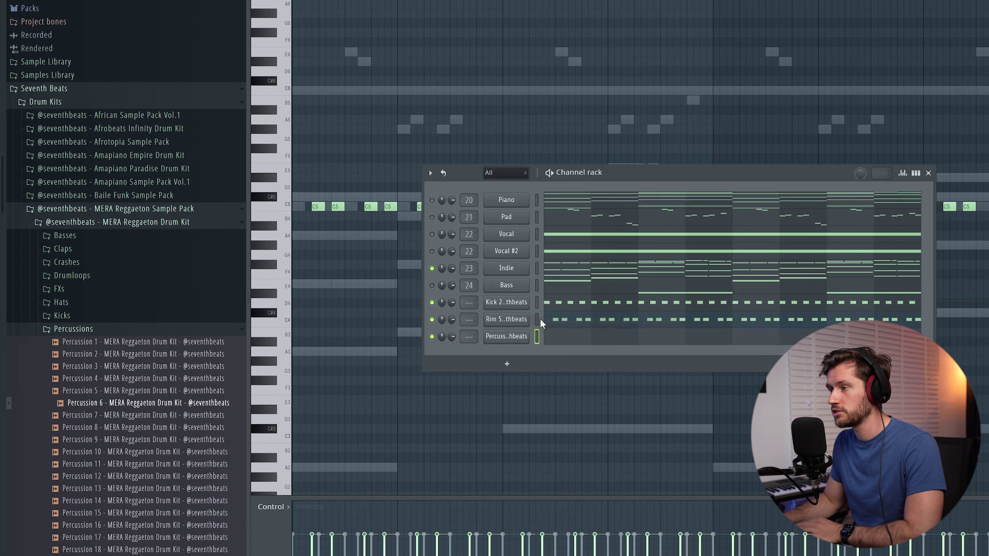
pyautogui.press('space')
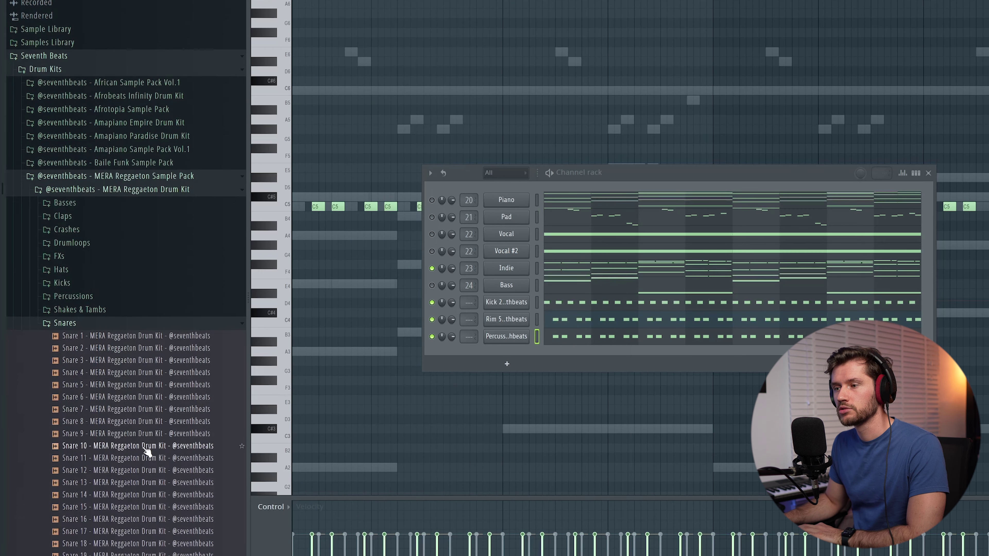
# Add Snare 12 from the MERA Reggaeton Drum Kit as a new channel and lower its volume
pyautogui.moveTo(108, 477); pyautogui.dragTo(505, 359)
pyautogui.moveTo(231, 97); pyautogui.dragTo(230, 113)
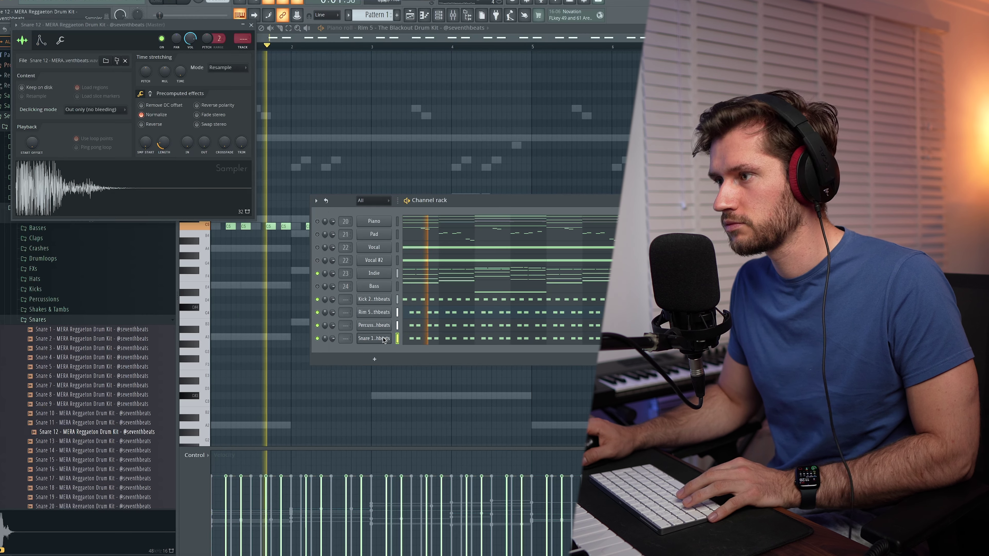
pyautogui.moveTo(190, 39); pyautogui.dragTo(190, 57)
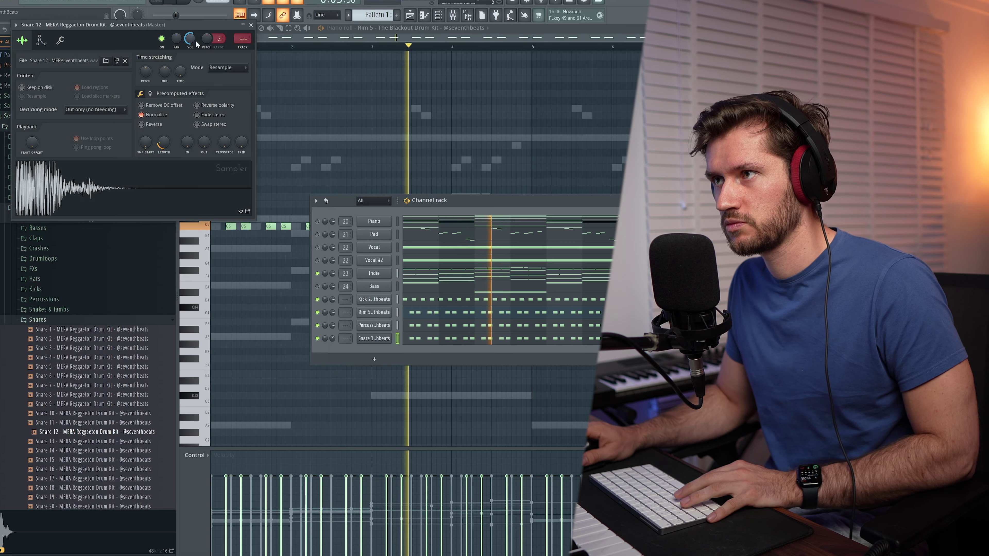
pyautogui.click(251, 24)
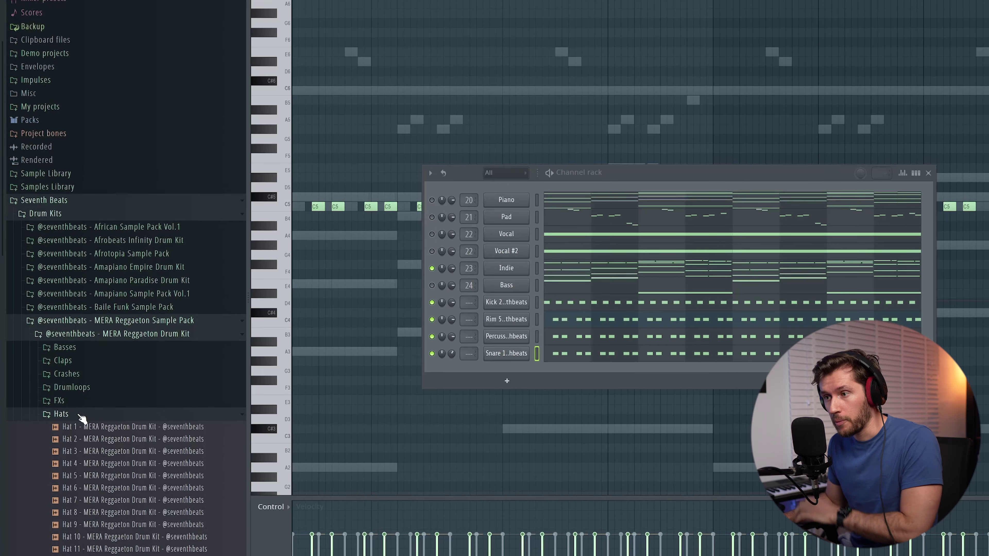
# Browse the hat samples in the MERA Reggaeton Drum Kit
pyautogui.scroll(-2, 125, 391)
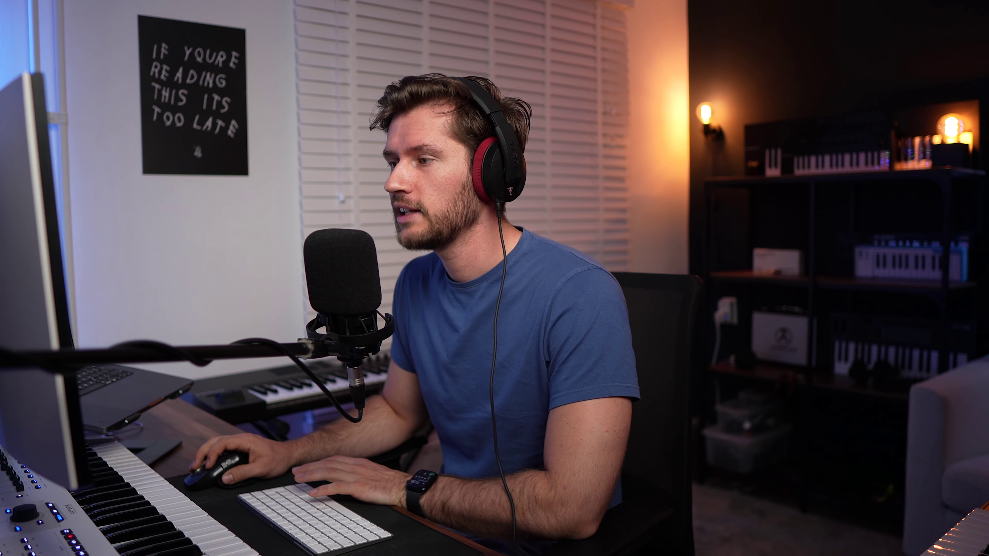